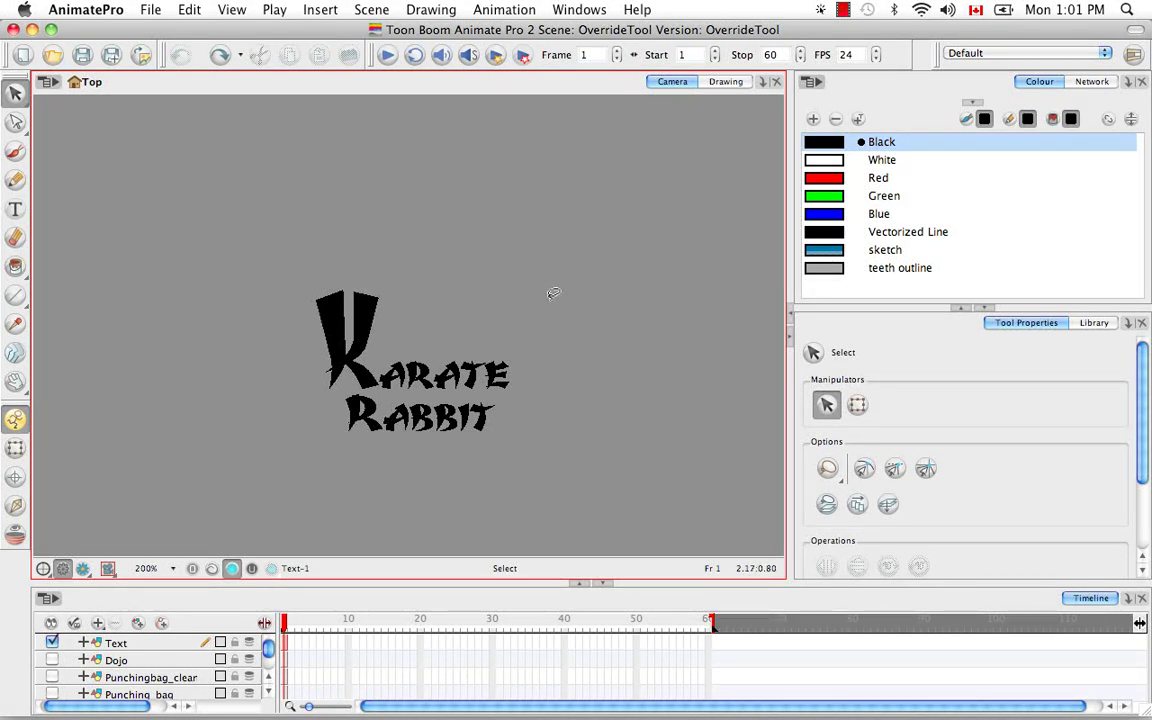
Step: Temporarily override the Select tool with the Contour Editor on the letter K of the title
{"action": "key", "text": "space"}
{"action": "left_click_drag", "start_coordinate": [396, 270], "coordinate": [441, 265]}
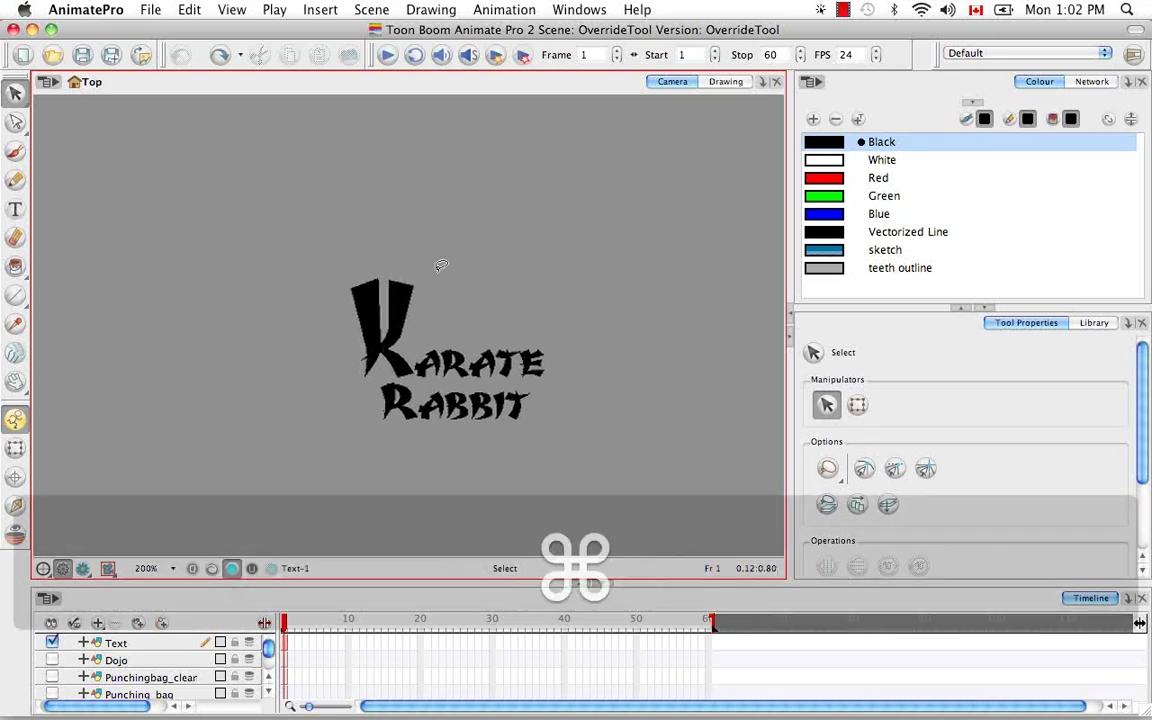
{"action": "key", "text": "super+equal"}
{"action": "key", "text": "super+equal"}
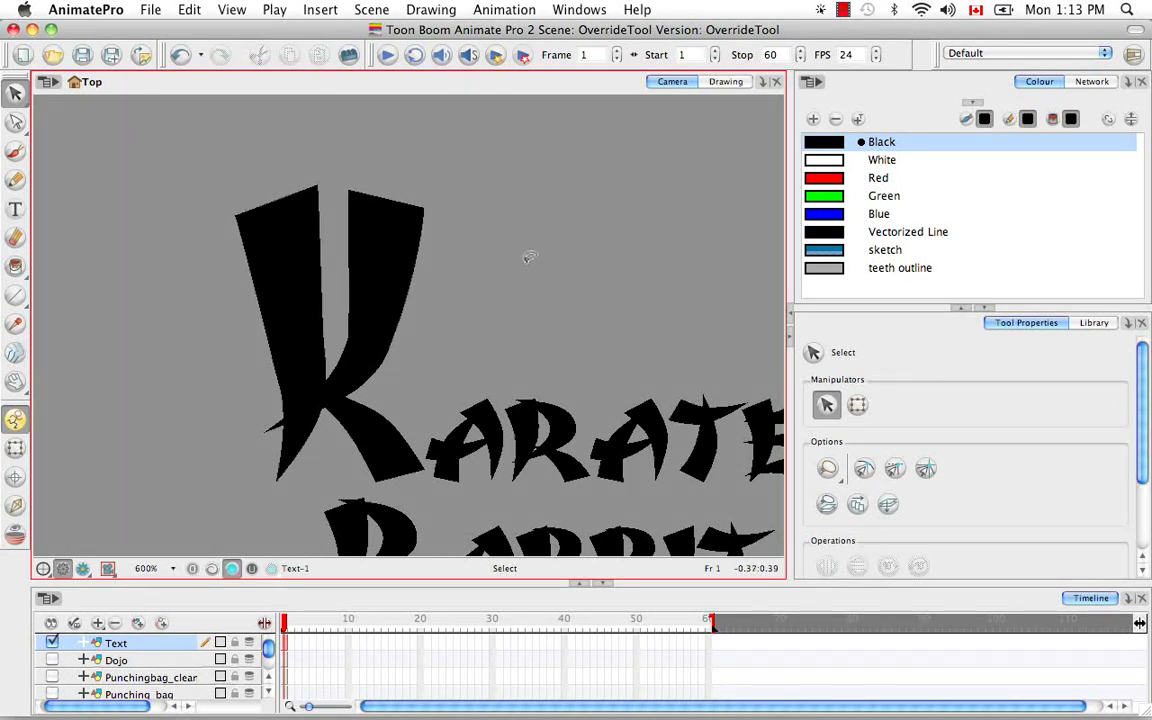
{"action": "key", "text": "a"}
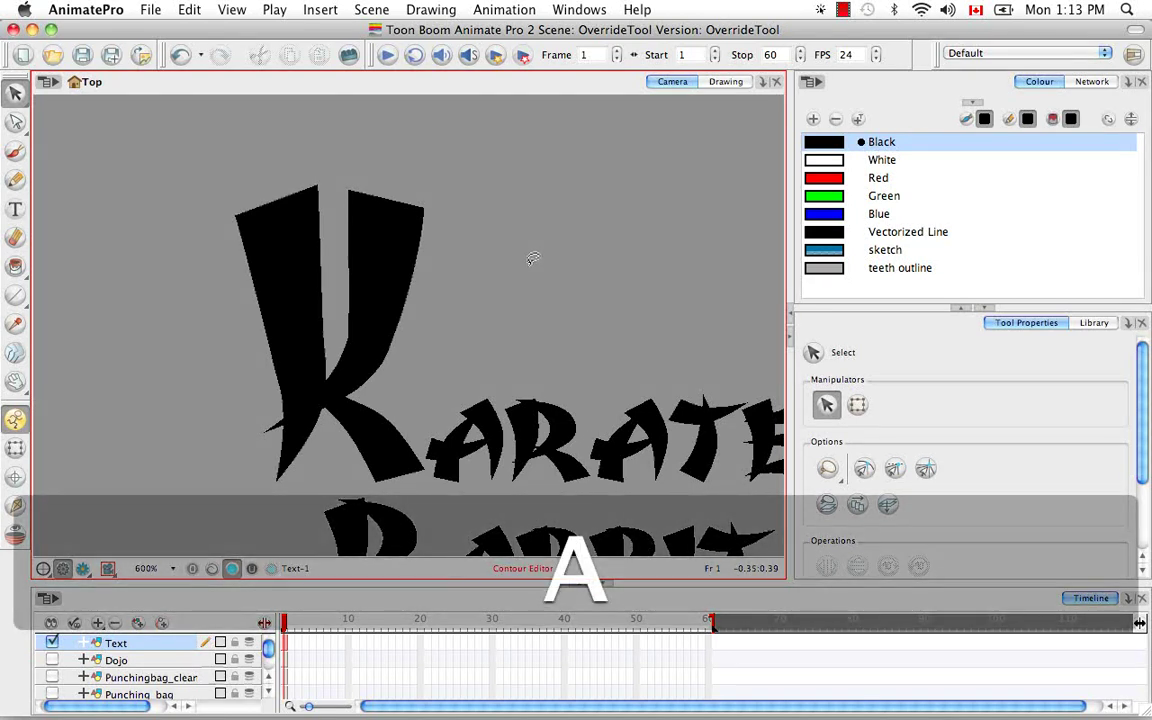
{"action": "left_click", "coordinate": [360, 198]}
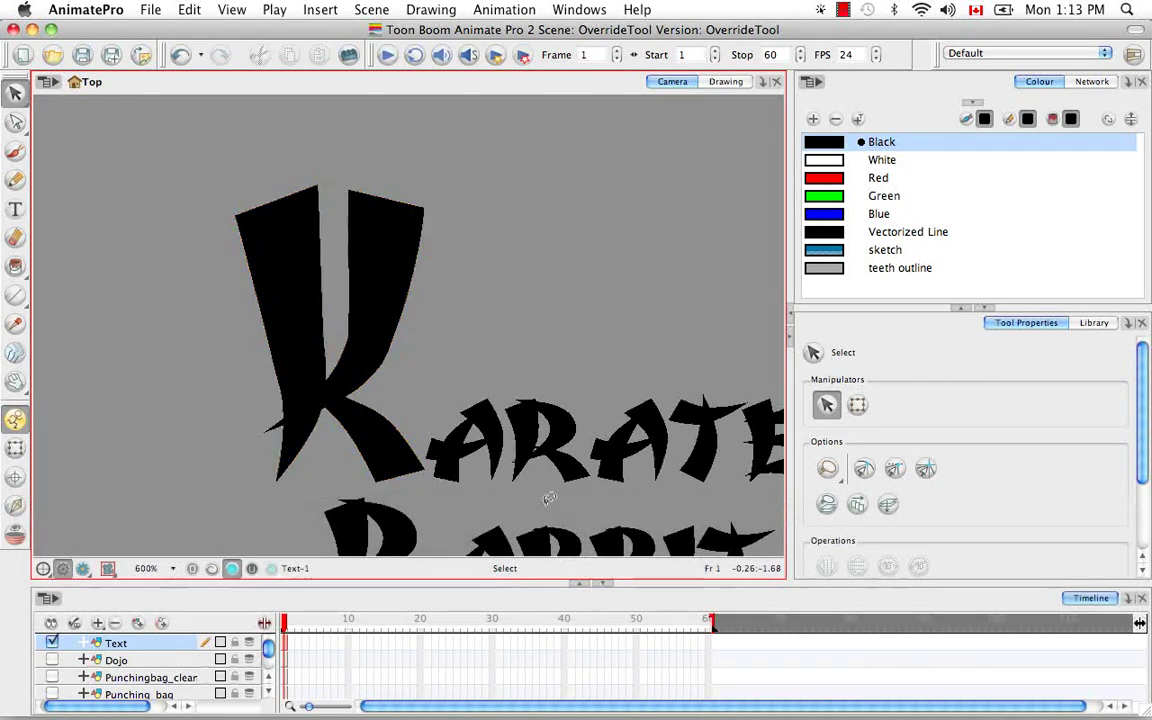
Step: Switch from the Select tool to the Contour Editor tool and back to Select
{"action": "key", "text": "a"}
{"action": "left_click", "coordinate": [15, 121]}
{"action": "left_click", "coordinate": [71, 125]}
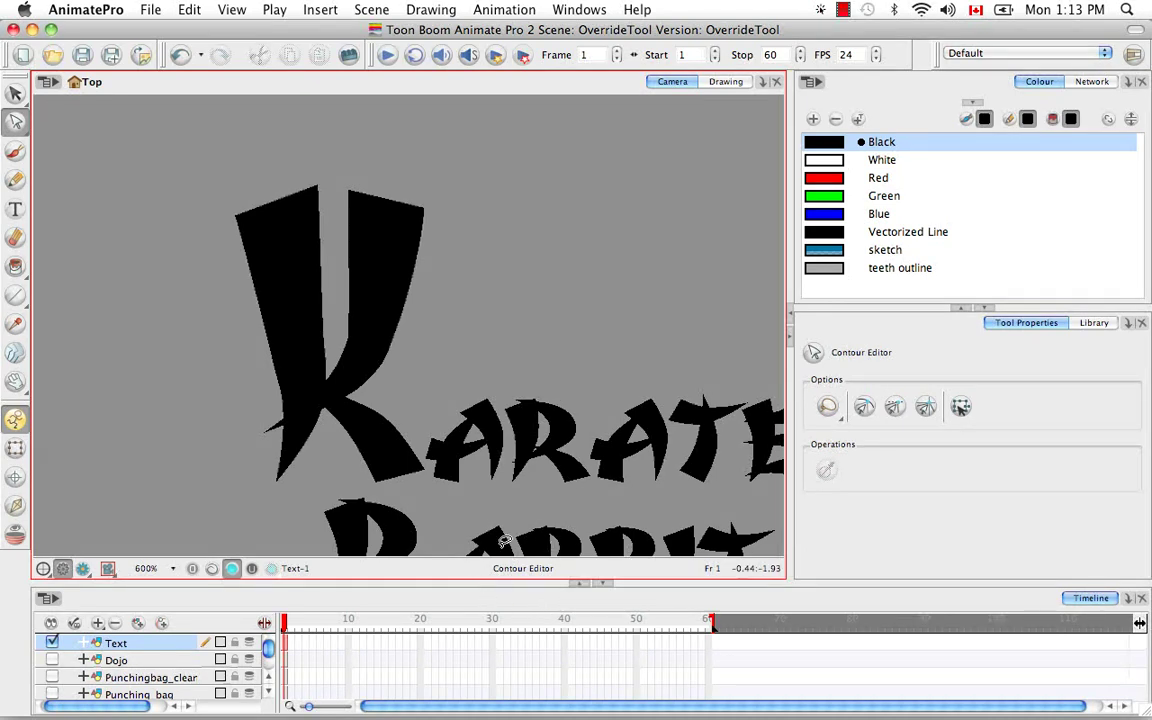
{"action": "left_click", "coordinate": [15, 93]}
{"action": "left_click", "coordinate": [57, 95]}
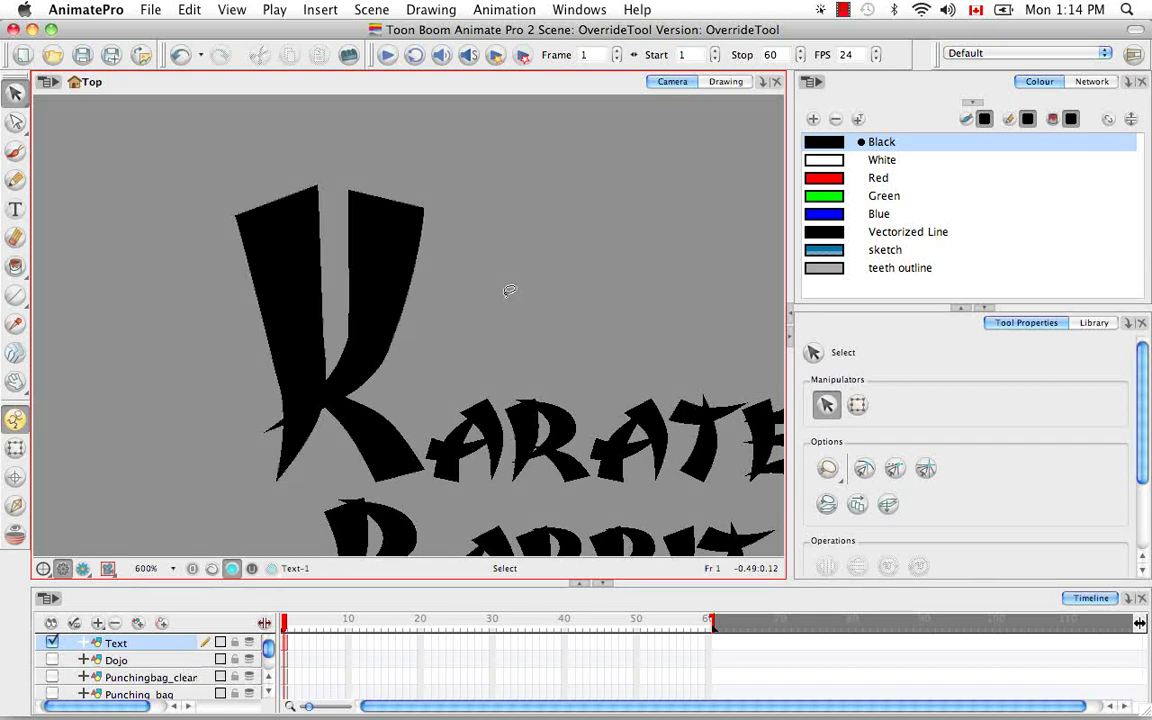
Step: With the Contour Editor override, delete the outer corner point of the K's right arm and curve the arm into a pointed rabbit ear
{"action": "key", "text": "a"}
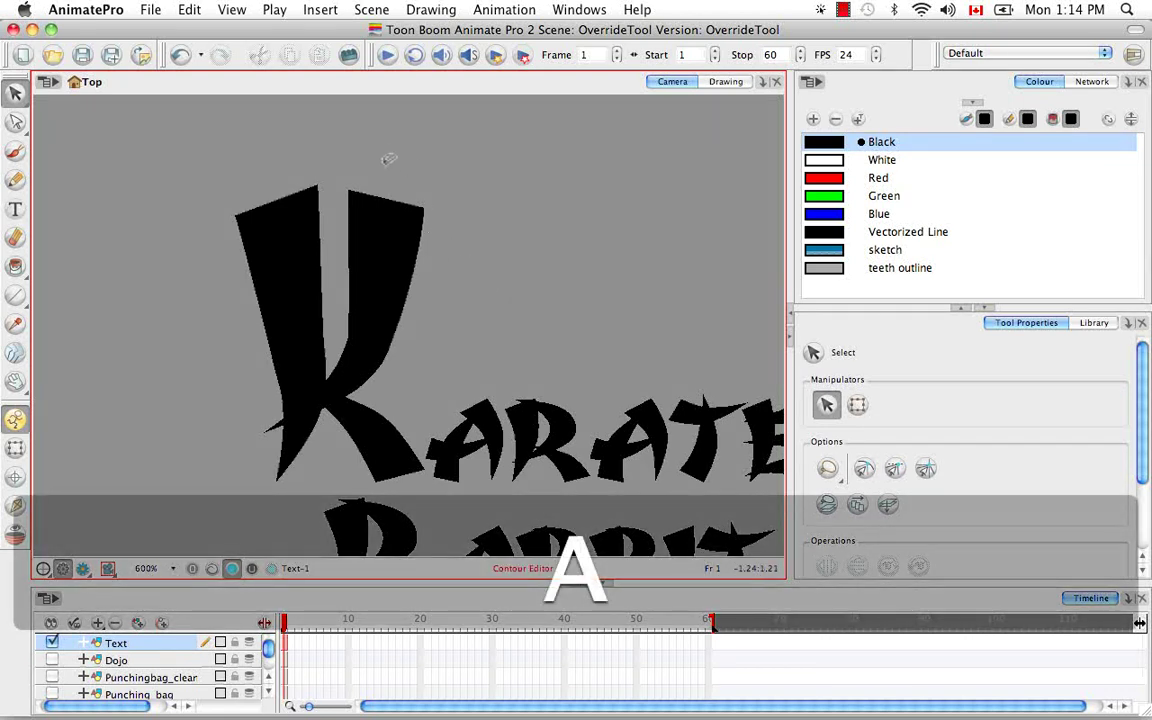
{"action": "left_click", "coordinate": [383, 154]}
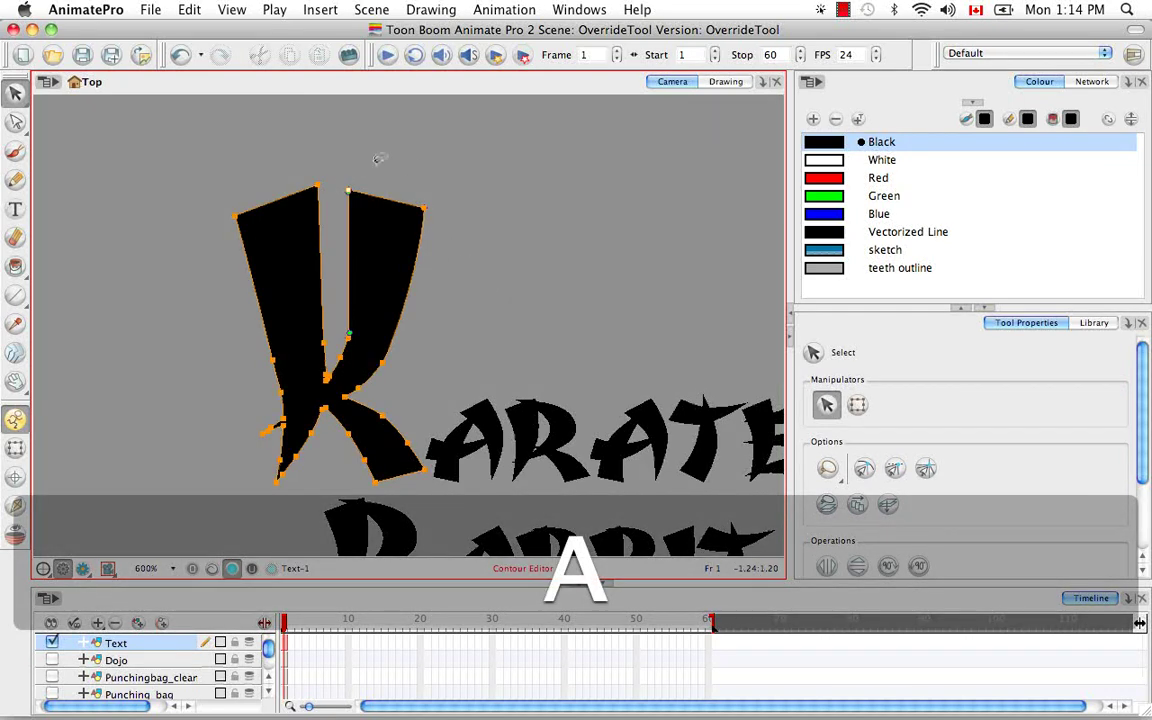
{"action": "left_click", "coordinate": [430, 183]}
{"action": "key", "text": "BackSpace"}
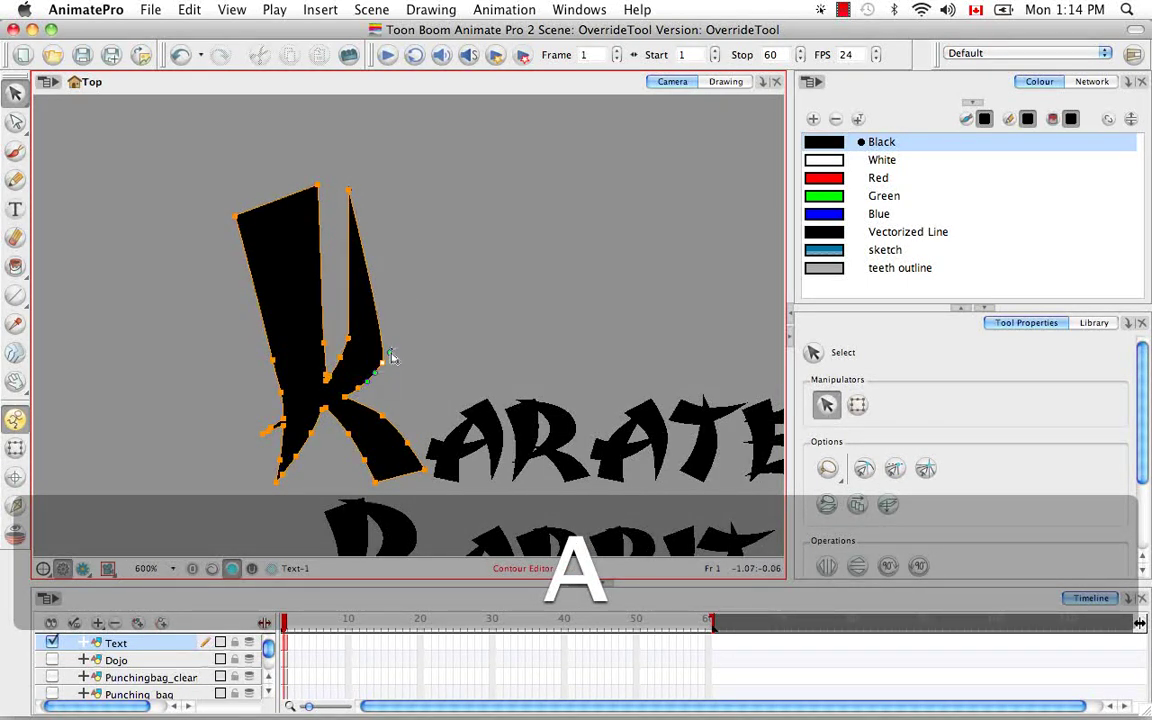
{"action": "left_click_drag", "start_coordinate": [386, 355], "coordinate": [434, 275]}
{"action": "left_click", "coordinate": [391, 175]}
{"action": "mouse_move", "coordinate": [357, 187]}
{"action": "left_mouse_down"}
{"action": "mouse_move", "coordinate": [347, 188]}
{"action": "mouse_move", "coordinate": [400, 180]}
{"action": "mouse_move", "coordinate": [393, 195]}
{"action": "mouse_move", "coordinate": [401, 185]}
{"action": "mouse_move", "coordinate": [353, 240]}
{"action": "left_mouse_up"}
{"action": "left_click", "coordinate": [398, 187]}
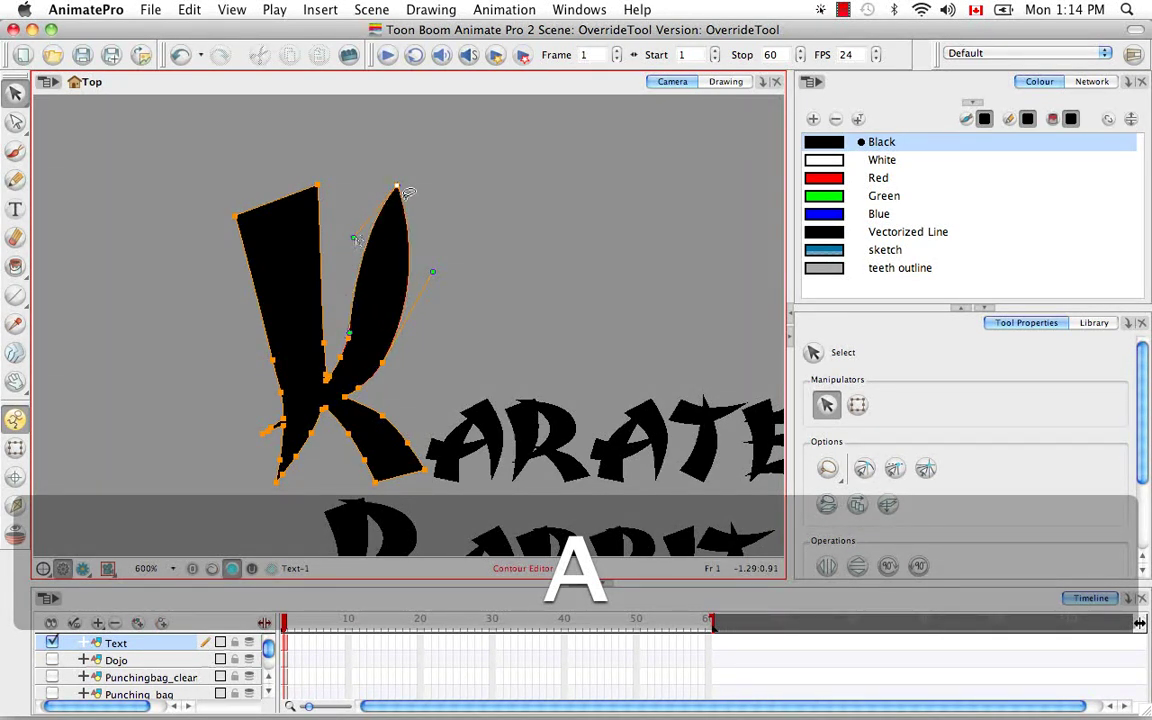
Step: Reshape the K's left stem into a matching pointed rabbit ear with curved sides and deselect the contour
{"action": "mouse_move", "coordinate": [318, 186]}
{"action": "left_mouse_down"}
{"action": "mouse_move", "coordinate": [262, 148]}
{"action": "mouse_move", "coordinate": [293, 166]}
{"action": "left_mouse_up"}
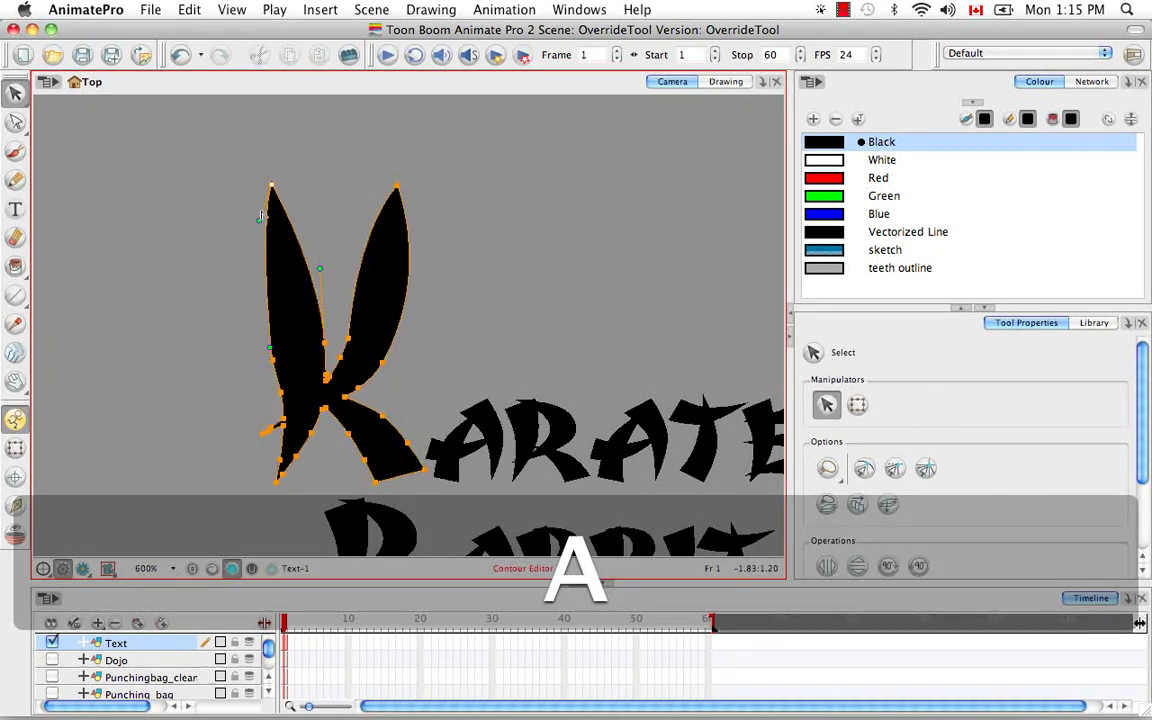
{"action": "left_click_drag", "start_coordinate": [259, 220], "coordinate": [242, 287]}
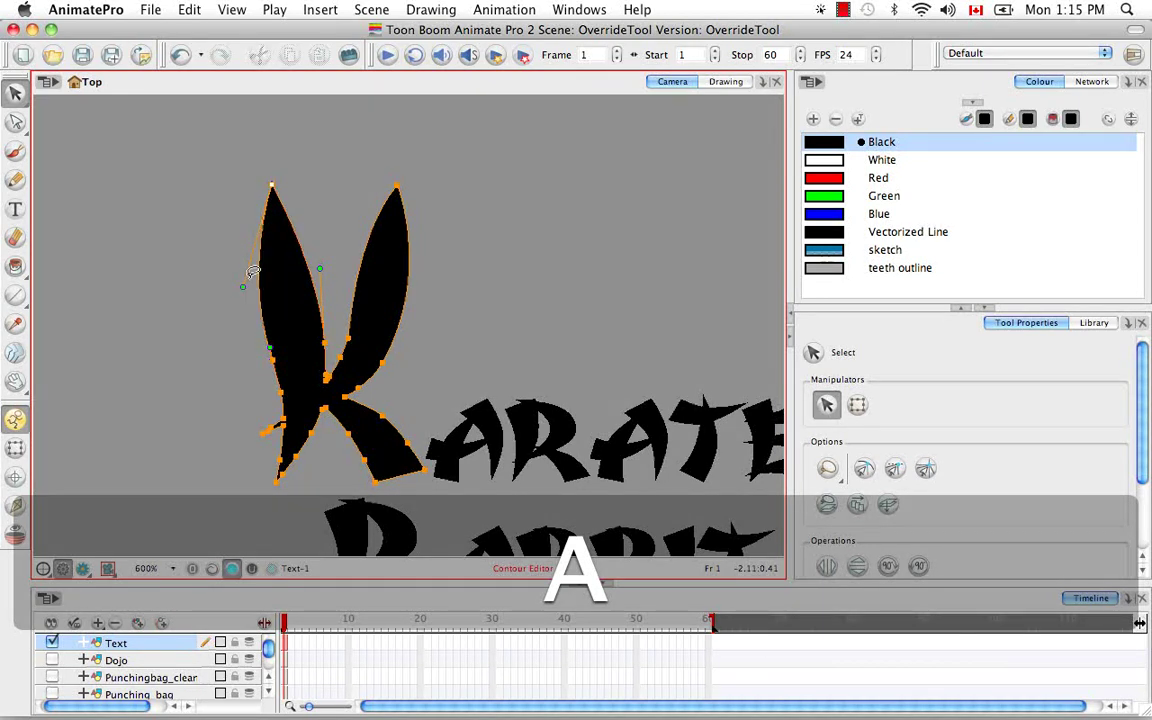
{"action": "left_click", "coordinate": [328, 180]}
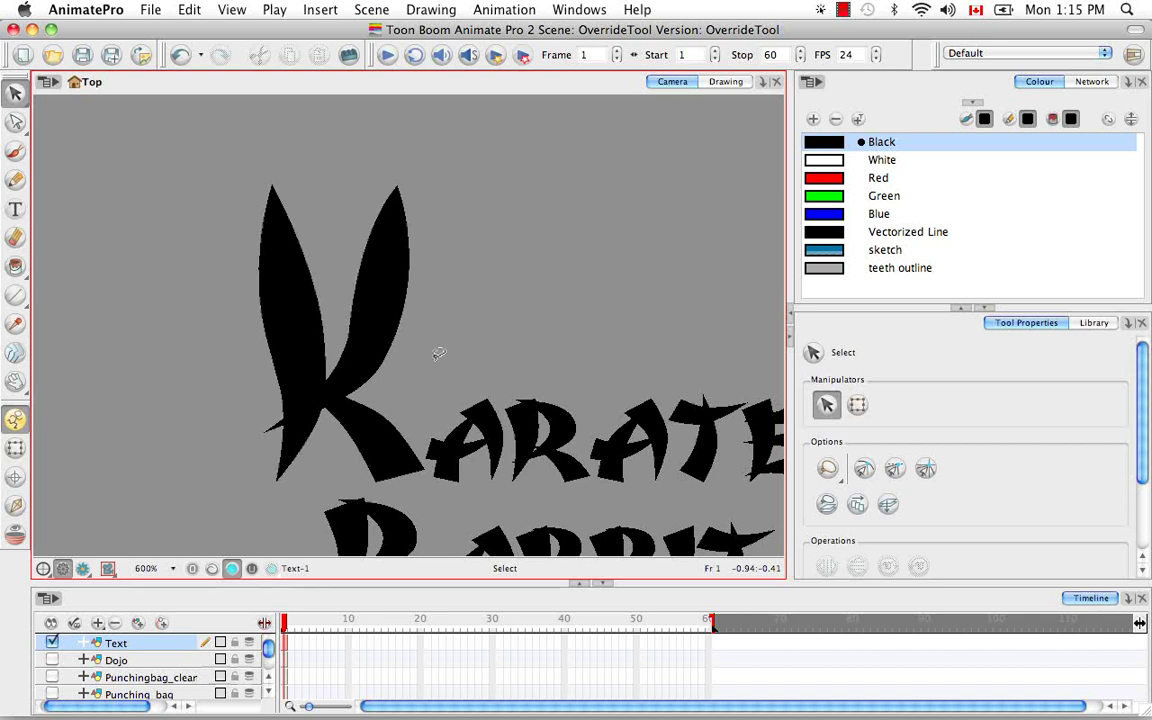
Step: Add a short black brush stroke at the K's middle joint and erase its end into a sharp point using tool overrides
{"action": "key", "text": "b"}
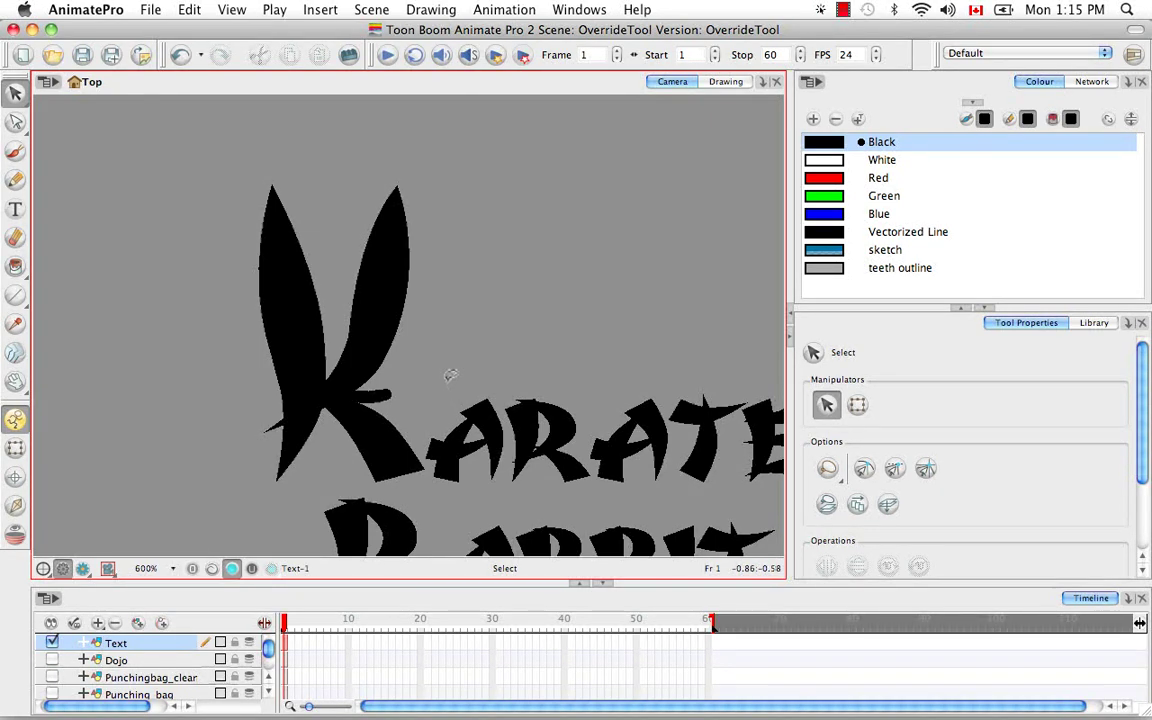
{"action": "key", "text": "e"}
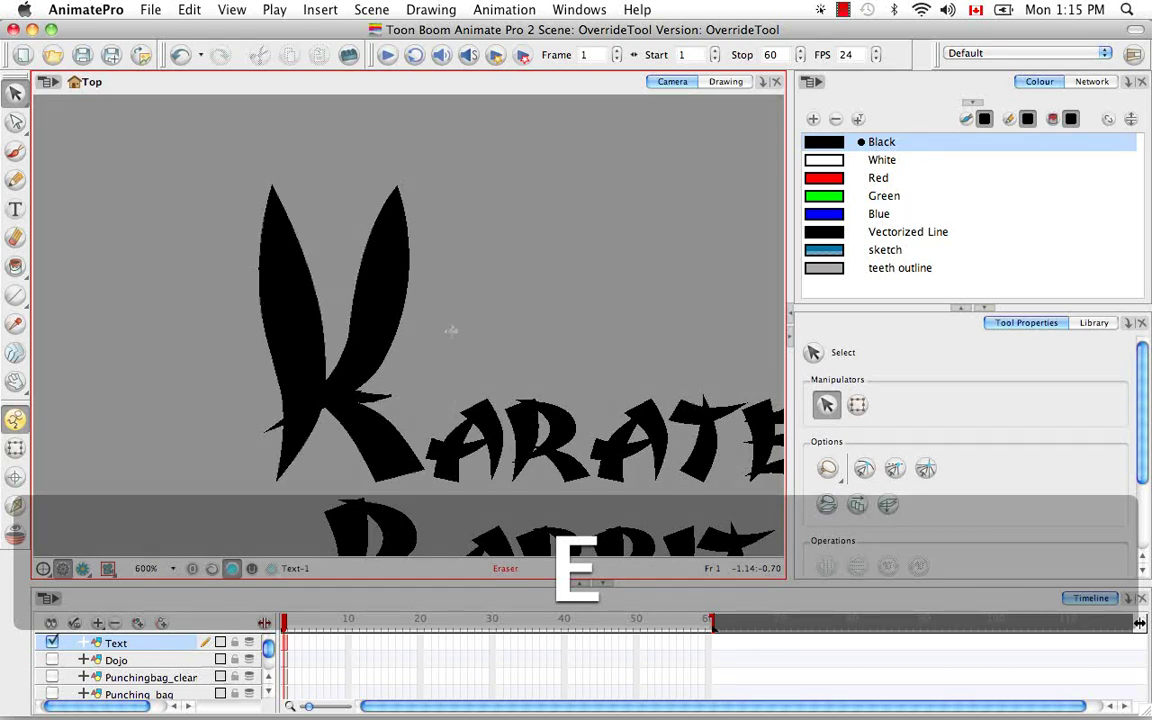
{"action": "key", "text": "e"}
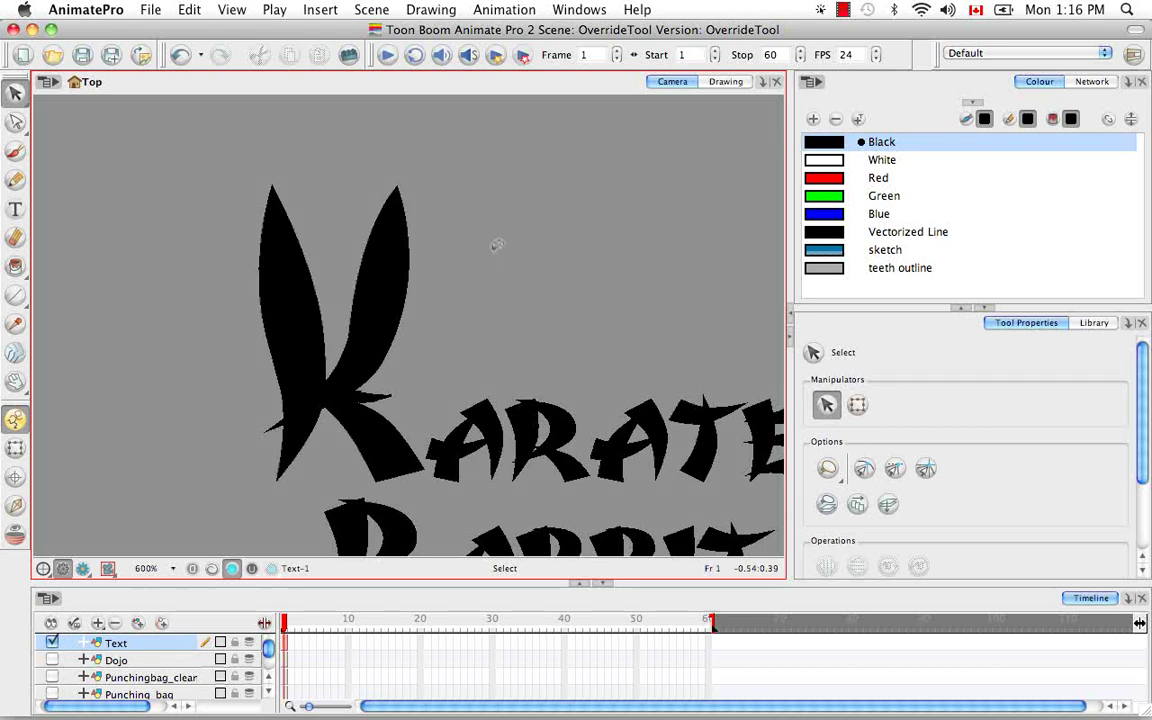
Step: Look through the Drawing Mode keyboard shortcuts in the preferences to review the keys assigned to the drawing tools
{"action": "left_click", "coordinate": [117, 10]}
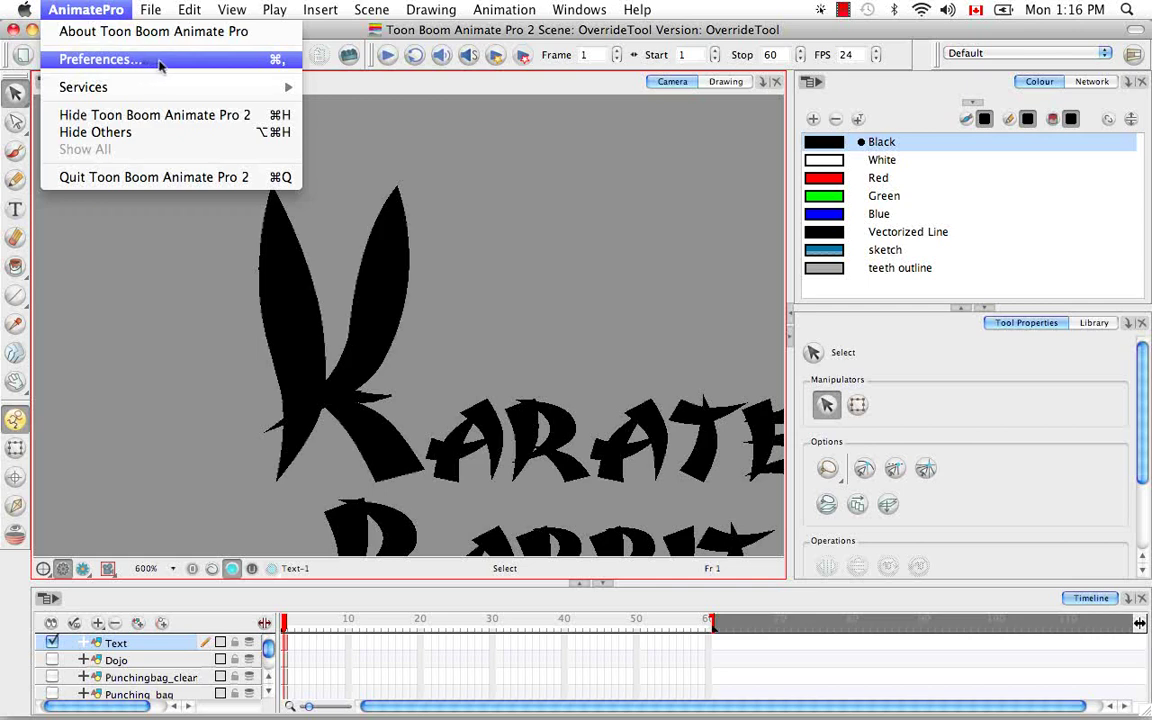
{"action": "mouse_move", "coordinate": [189, 10]}
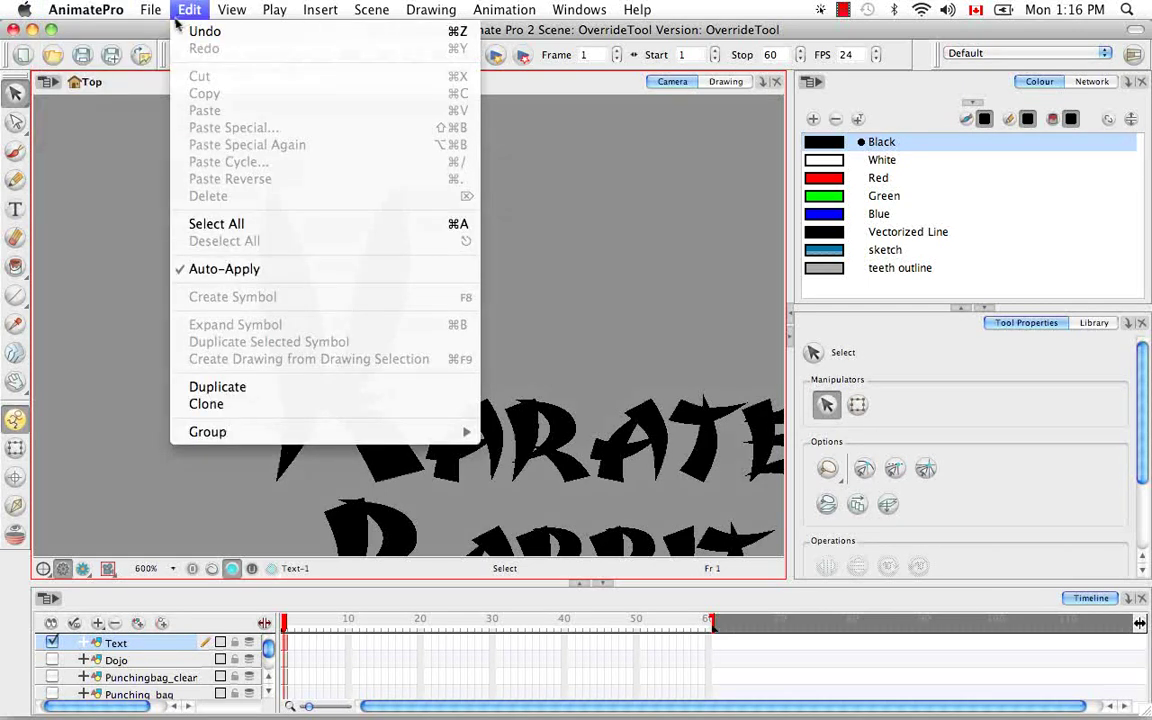
{"action": "mouse_move", "coordinate": [88, 12]}
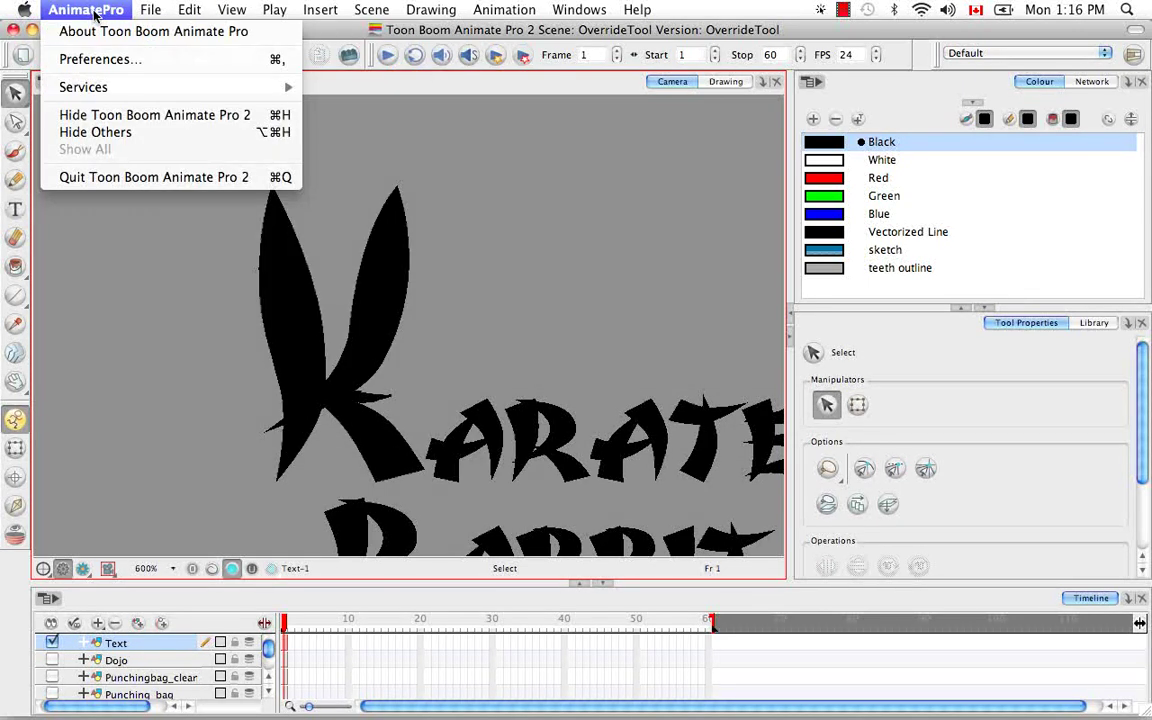
{"action": "left_click", "coordinate": [165, 60]}
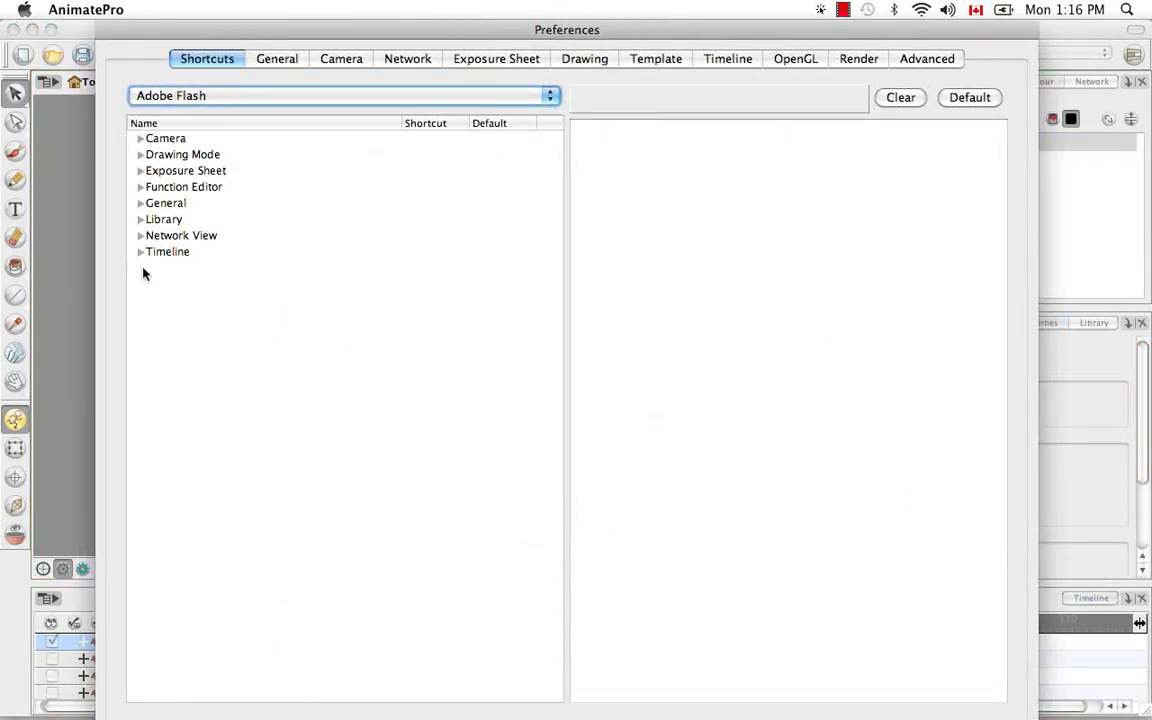
{"action": "left_click", "coordinate": [140, 155]}
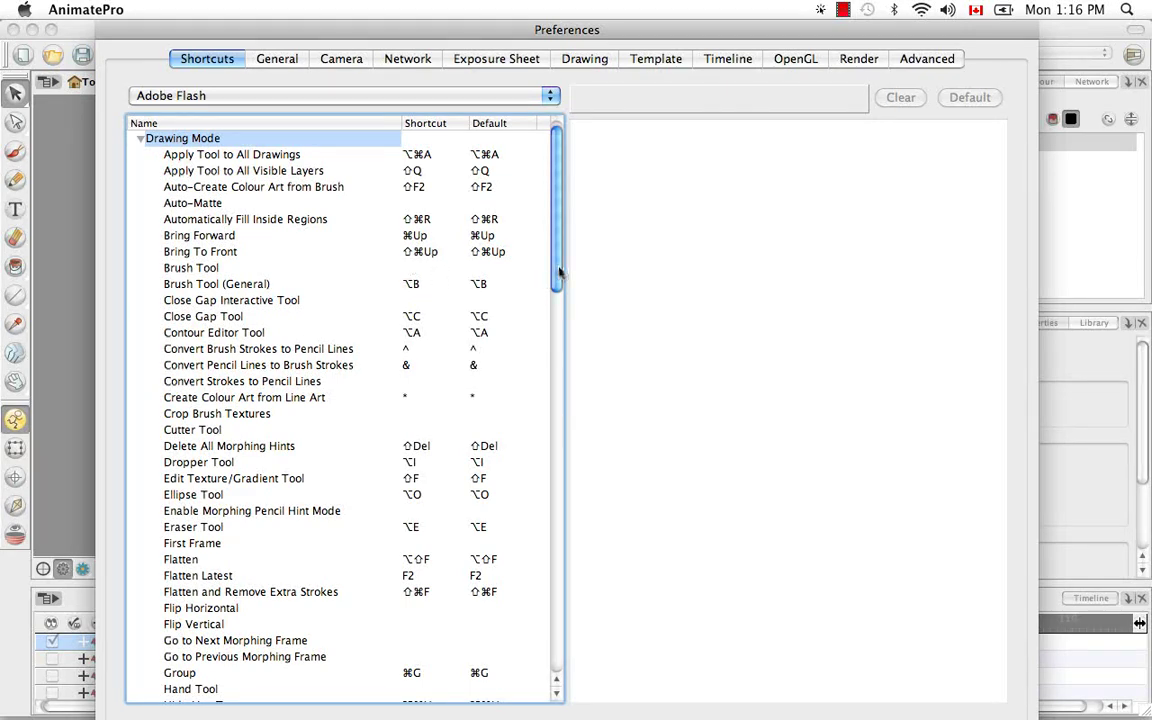
{"action": "left_click_drag", "start_coordinate": [560, 272], "coordinate": [566, 330]}
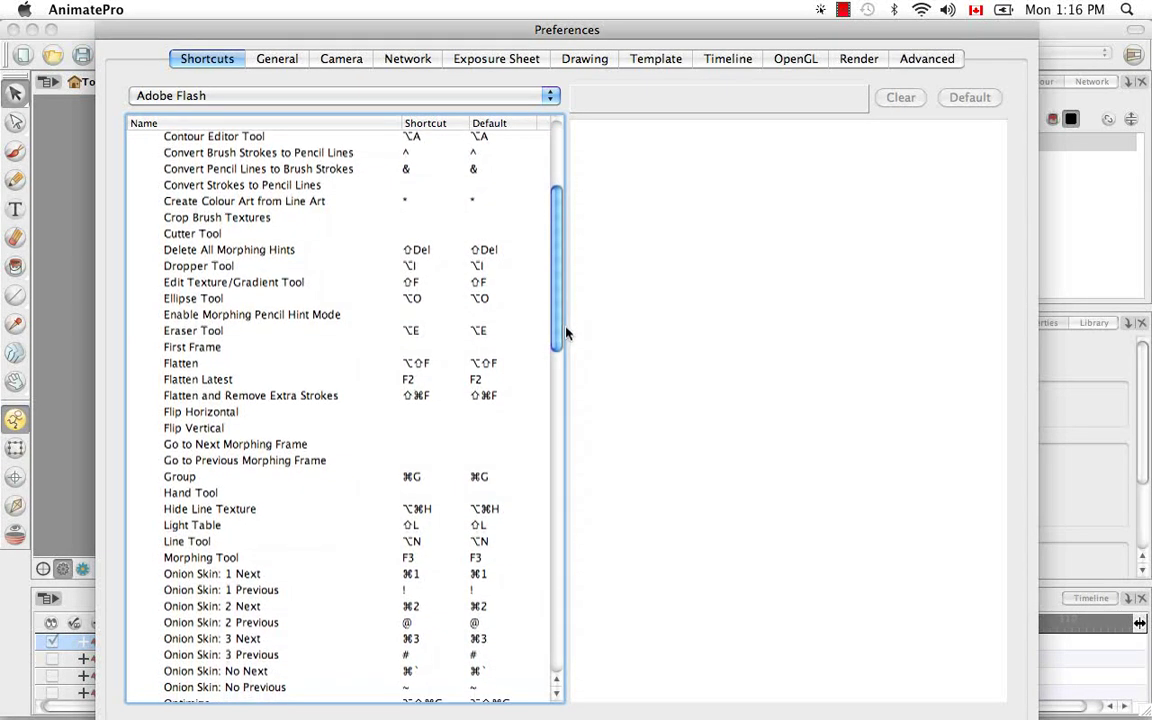
{"action": "left_click_drag", "start_coordinate": [566, 331], "coordinate": [566, 391]}
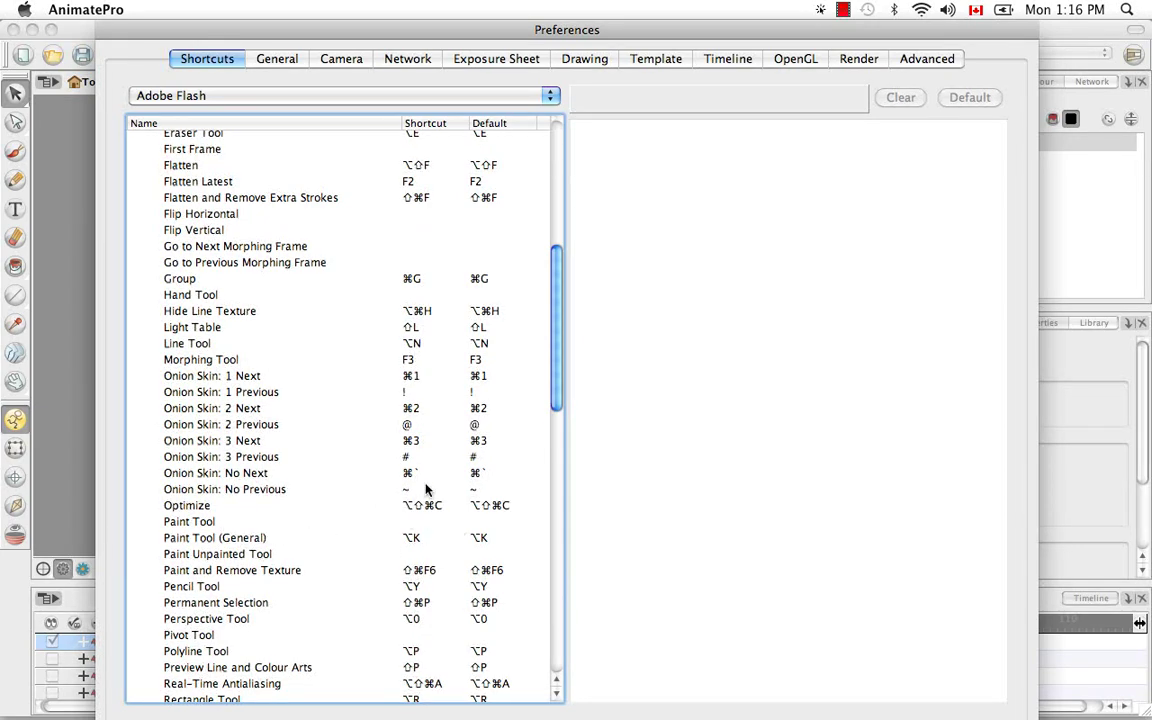
{"action": "left_click_drag", "start_coordinate": [558, 355], "coordinate": [563, 321]}
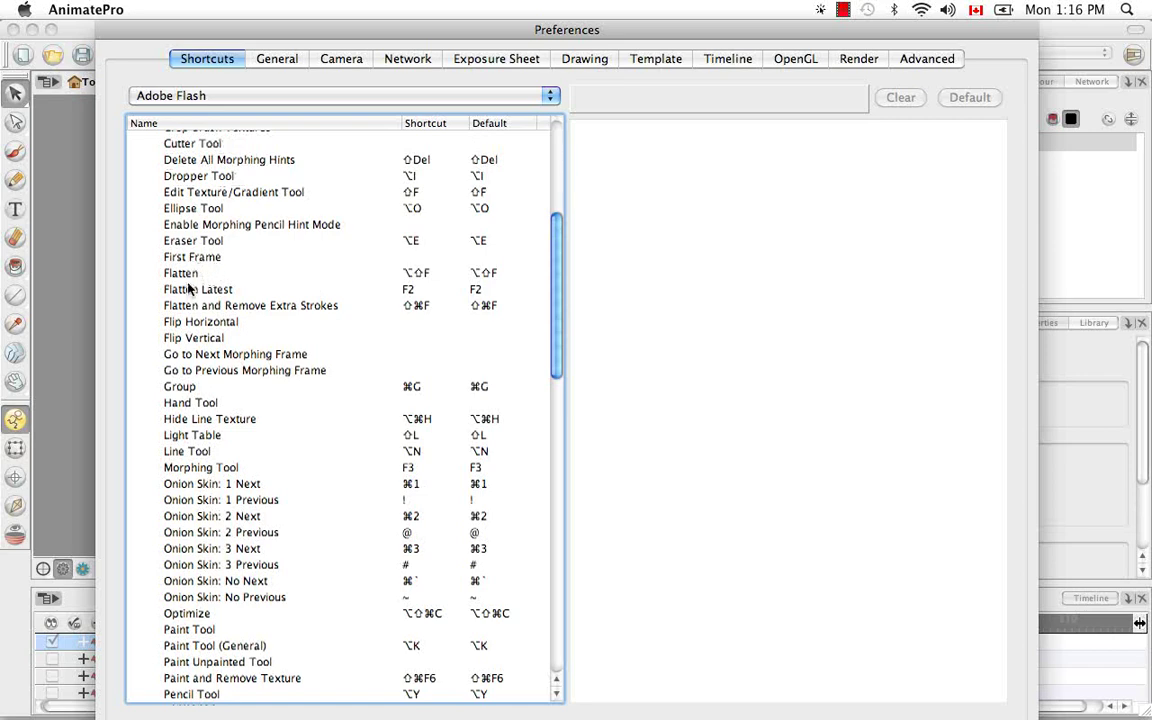
{"action": "left_click_drag", "start_coordinate": [556, 300], "coordinate": [565, 378]}
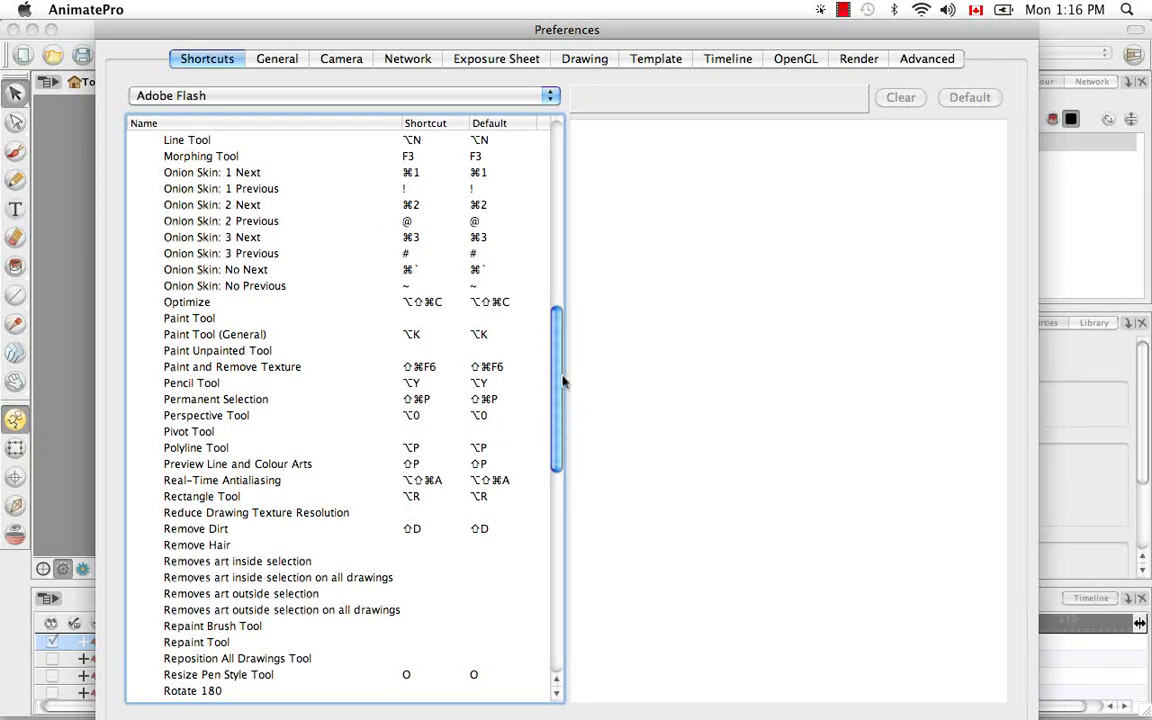
{"action": "scroll", "coordinate": [503, 372], "scroll_direction": "down", "scroll_amount": 5}
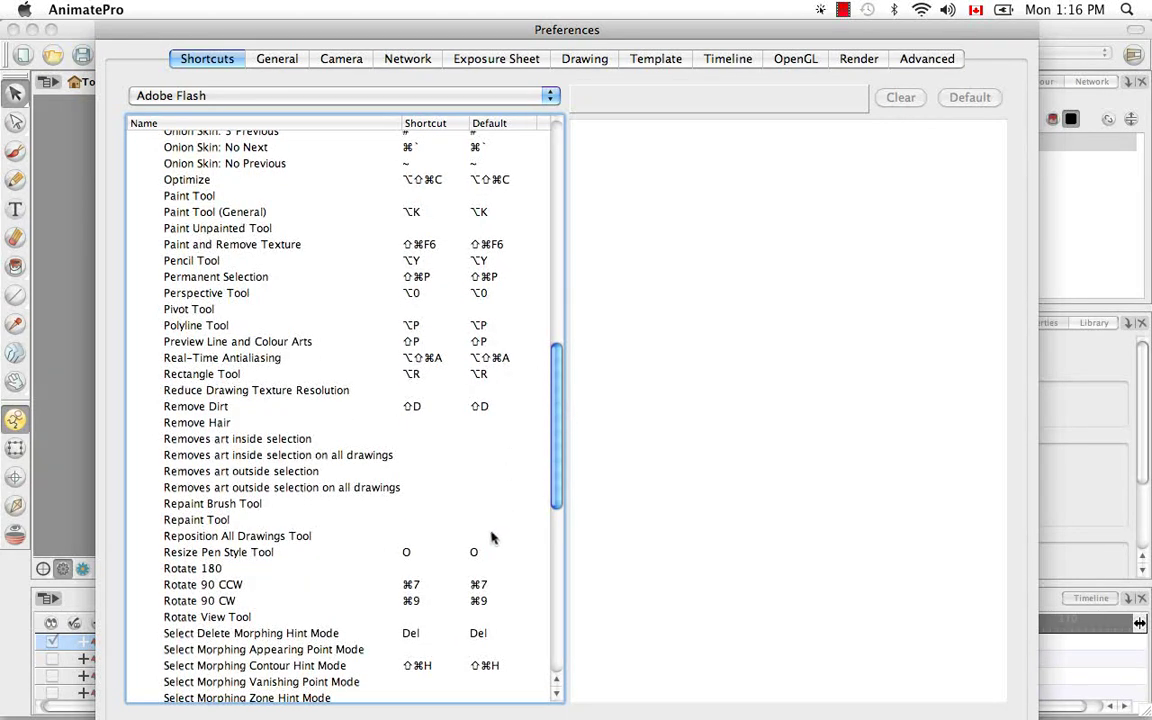
{"action": "left_click_drag", "start_coordinate": [553, 483], "coordinate": [570, 624]}
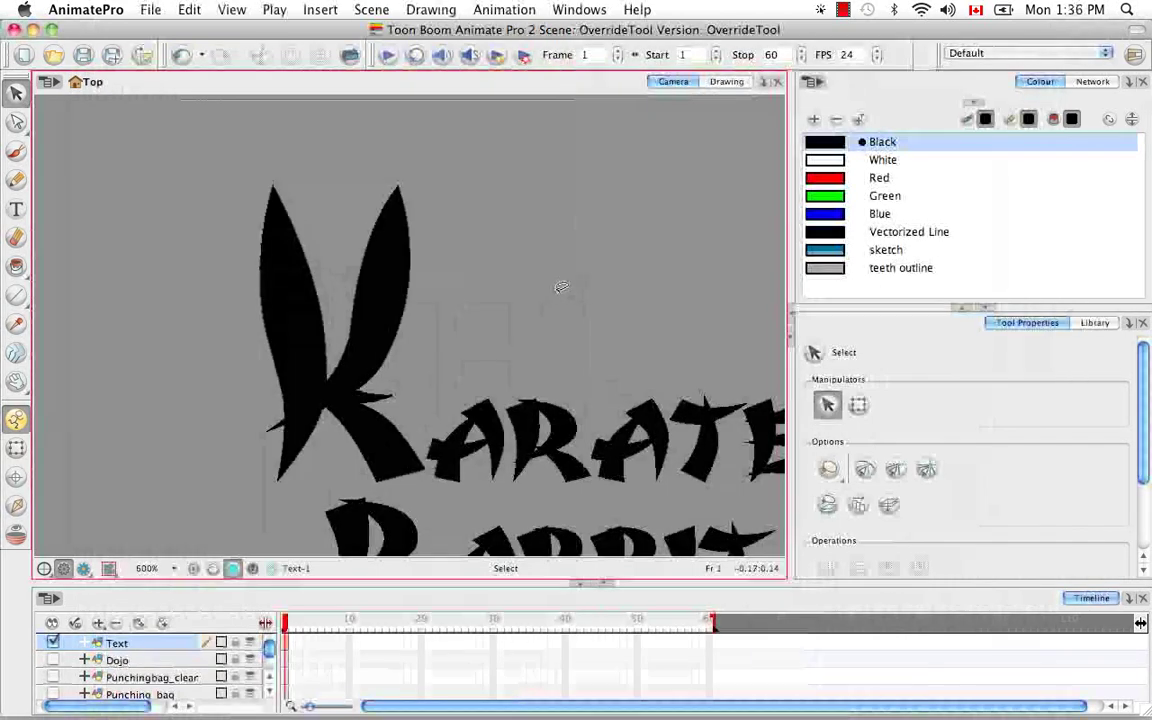
Step: Zoom out to 300% and centre the whole Karate Rabbit title in the camera view
{"action": "key", "text": "super+minus"}
{"action": "key", "text": "super+minus"}
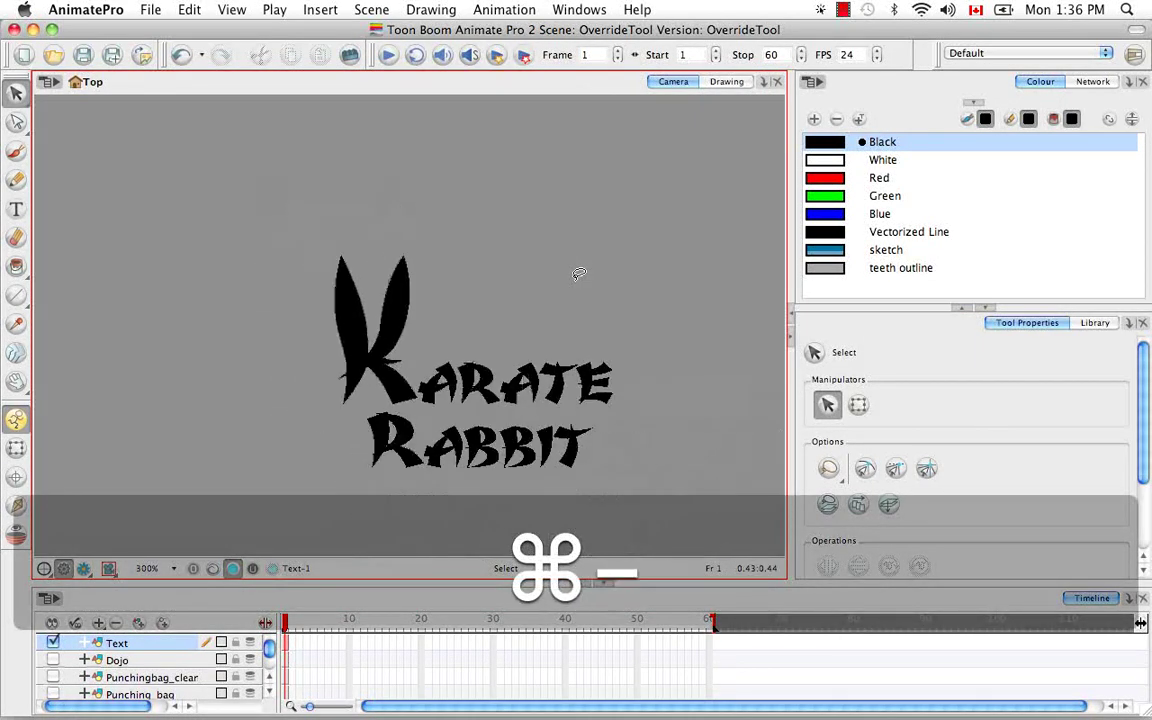
{"action": "key", "text": "space"}
{"action": "left_click_drag", "start_coordinate": [661, 504], "coordinate": [597, 401]}
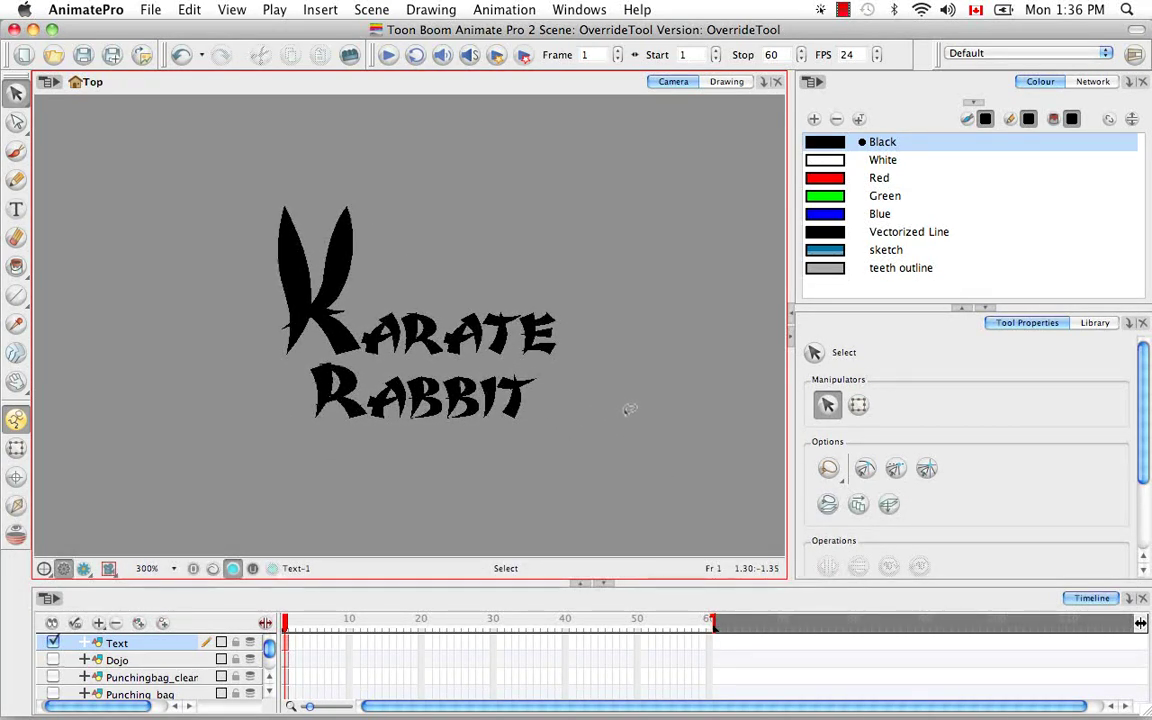